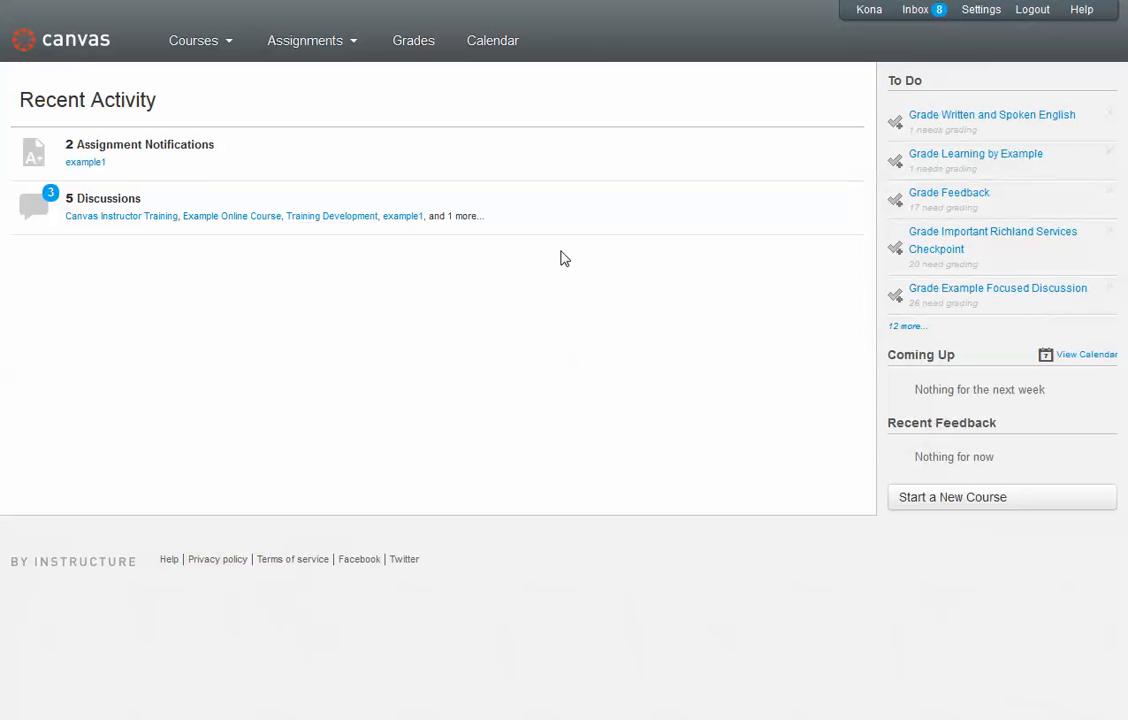
Open the content import page from the settings of the instructor's sandbox course.
{"action": "left_click", "coordinate": [214, 49]}
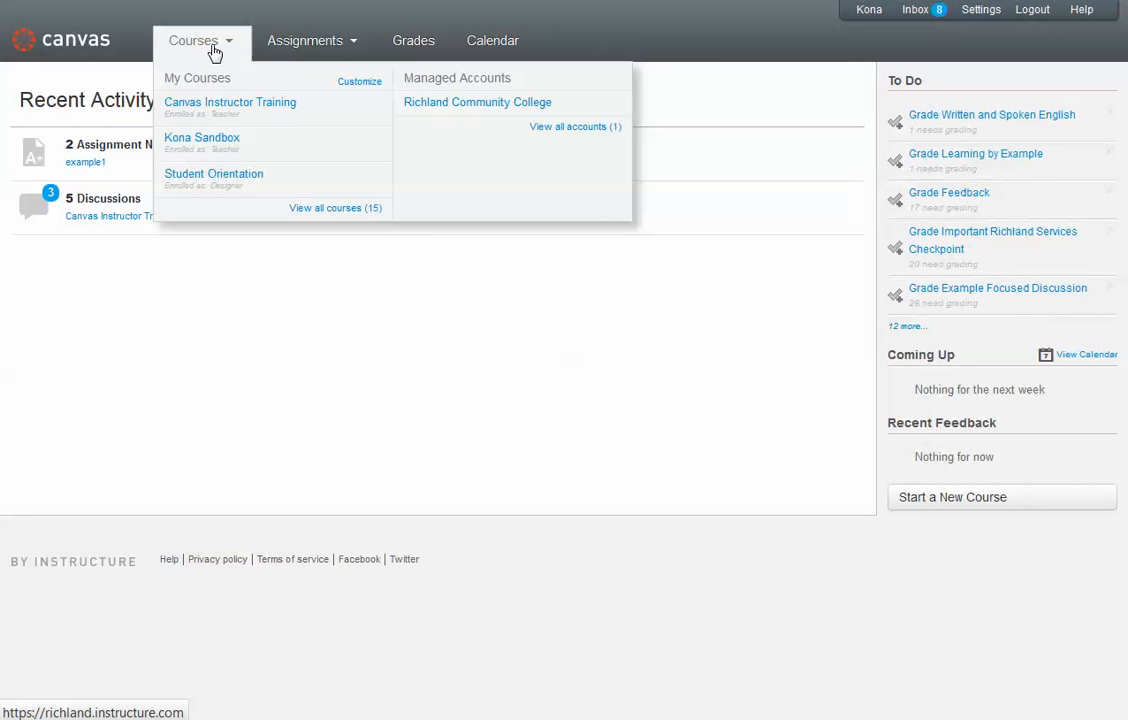
{"action": "left_click", "coordinate": [215, 150]}
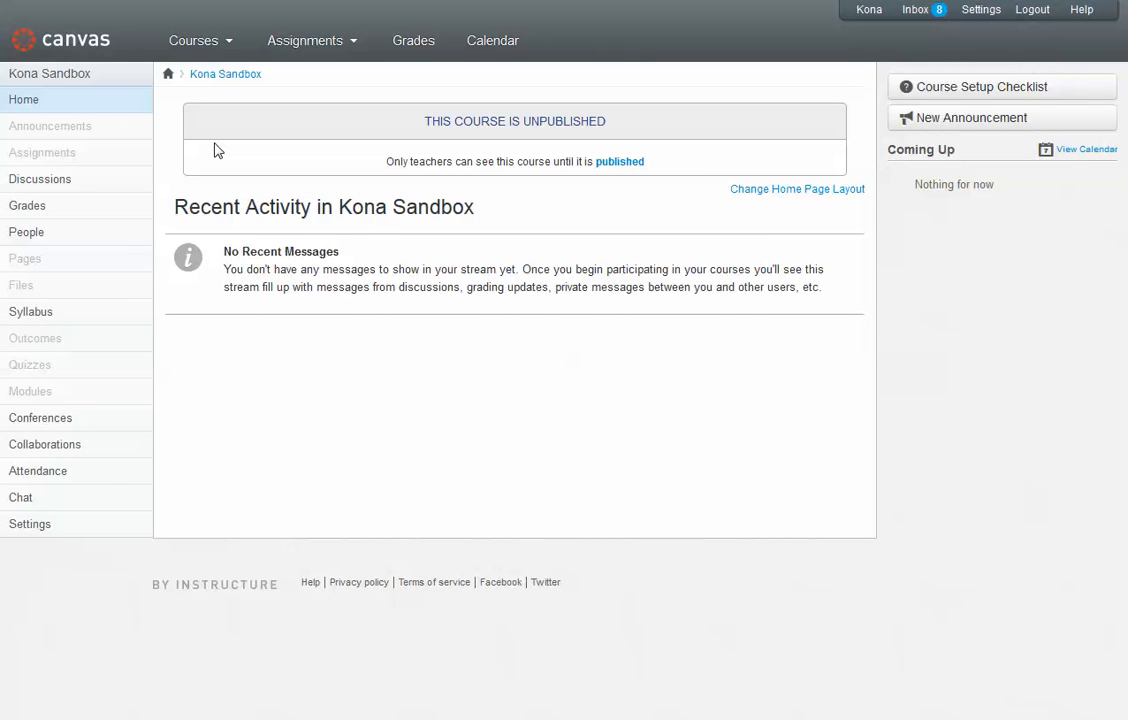
{"action": "left_click", "coordinate": [31, 525]}
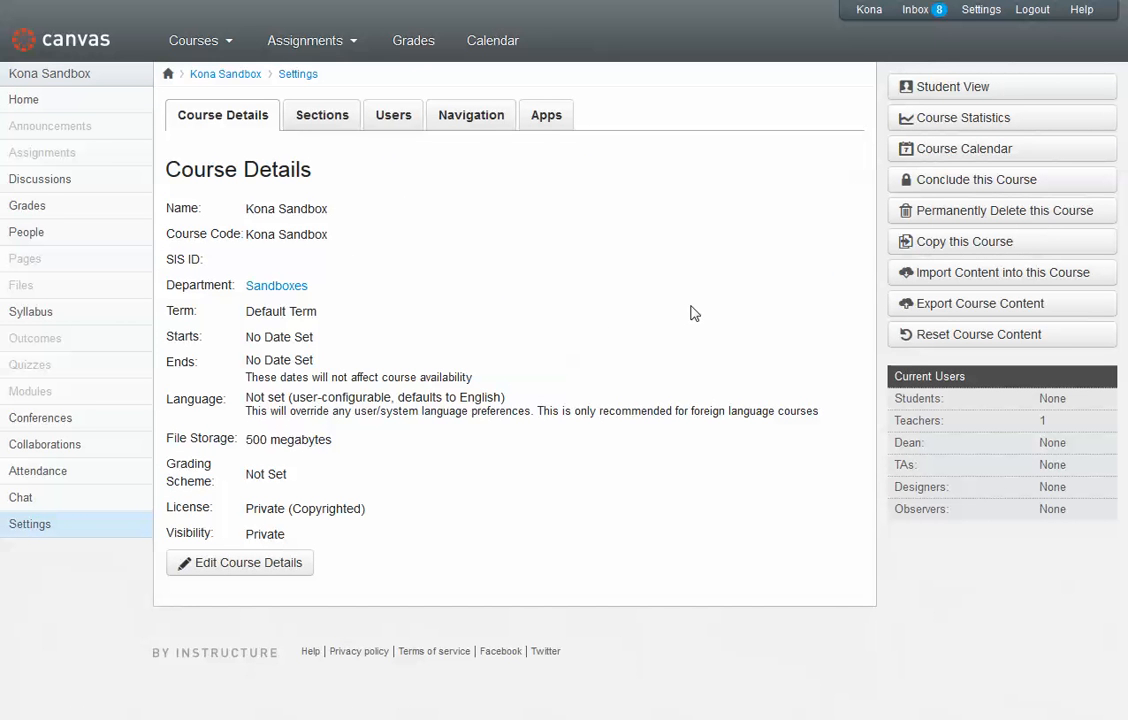
{"action": "left_click", "coordinate": [937, 281]}
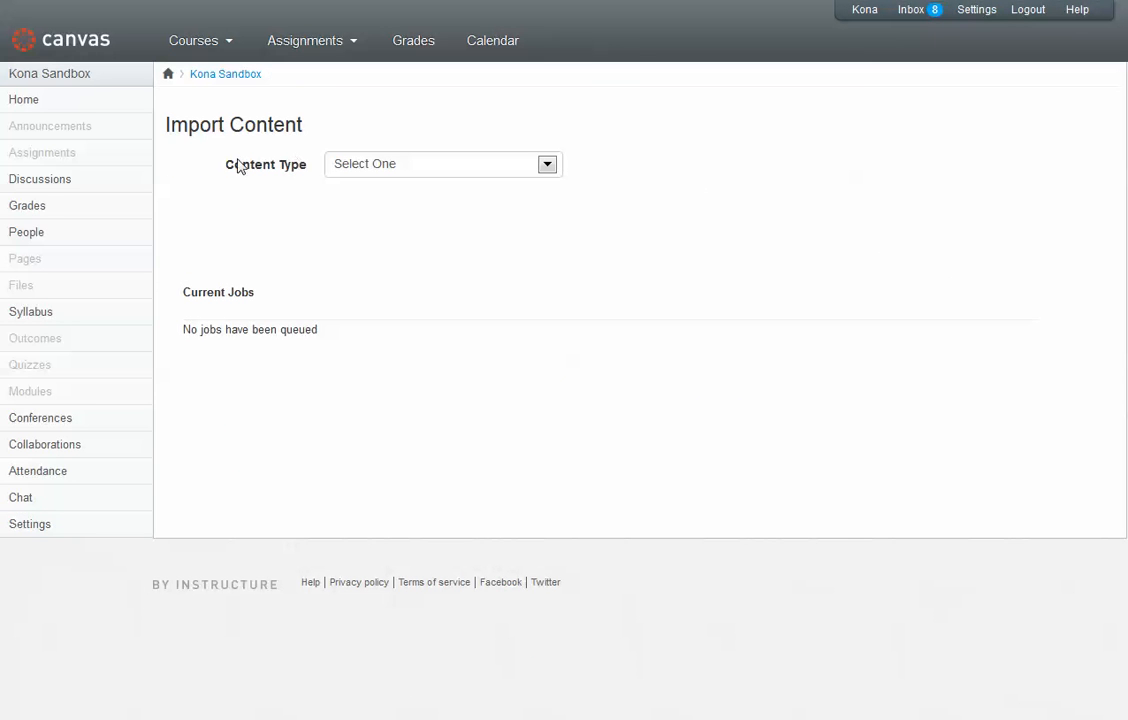
Set the import content type to Angel export .zip format and choose sp13-acct_211-v1.zip from the Desktop as the source.
{"action": "left_click", "coordinate": [547, 166]}
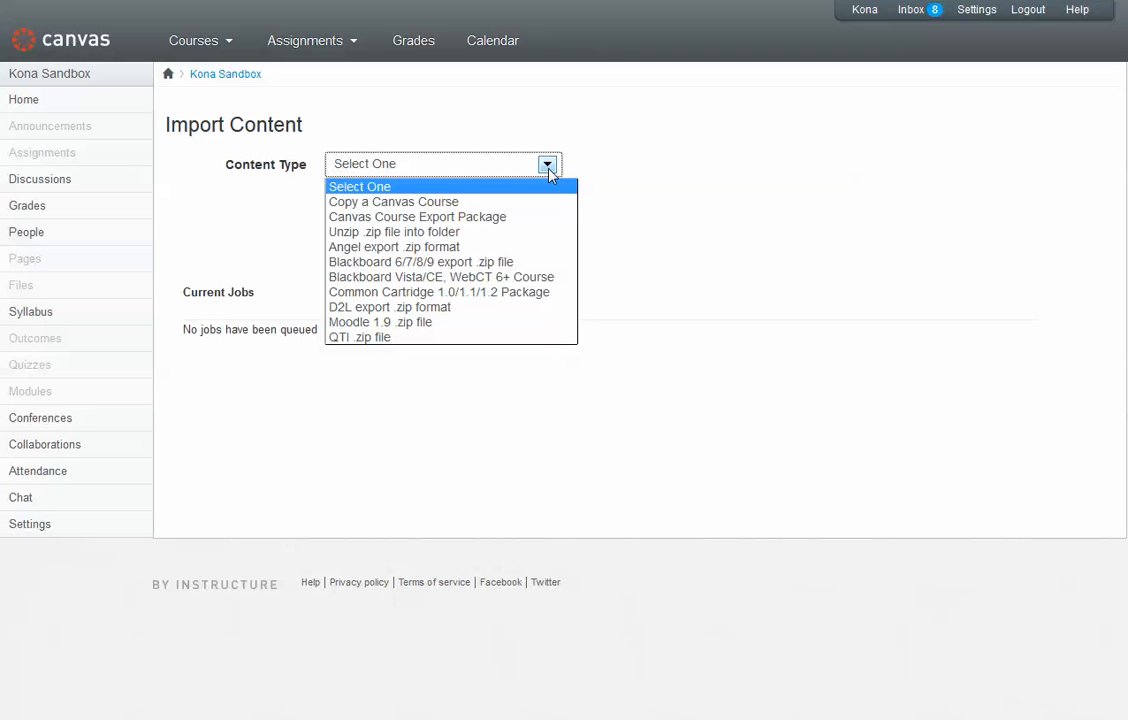
{"action": "left_click", "coordinate": [488, 250]}
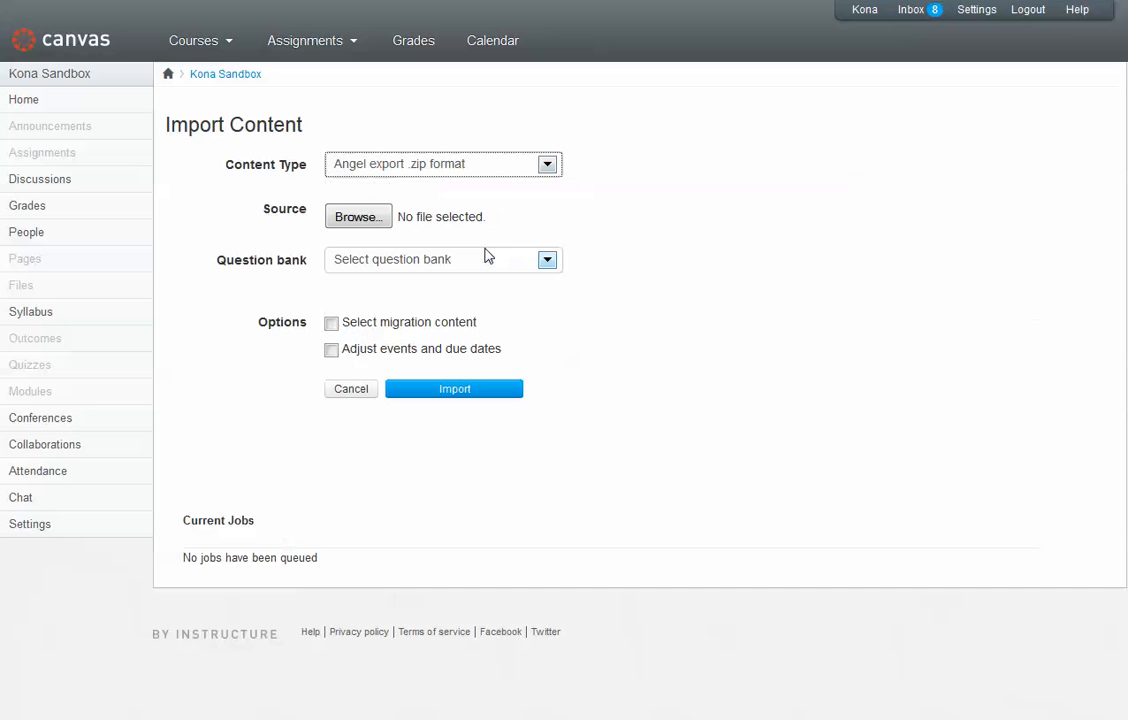
{"action": "left_click", "coordinate": [358, 220]}
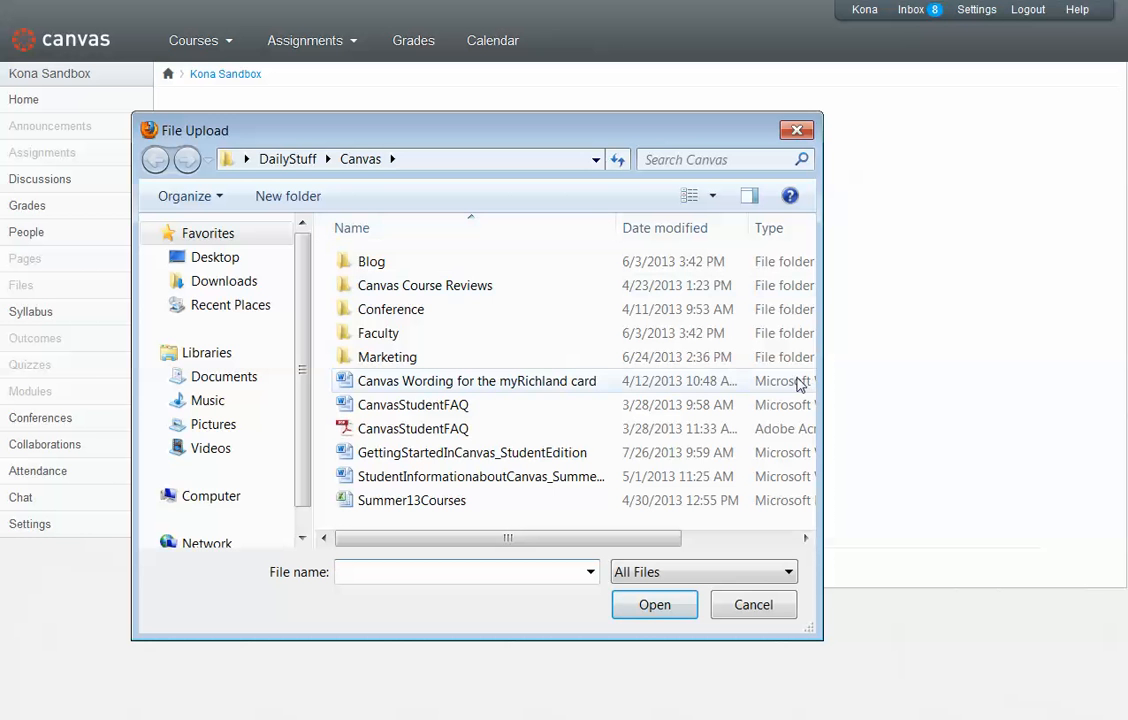
{"action": "left_click", "coordinate": [207, 258]}
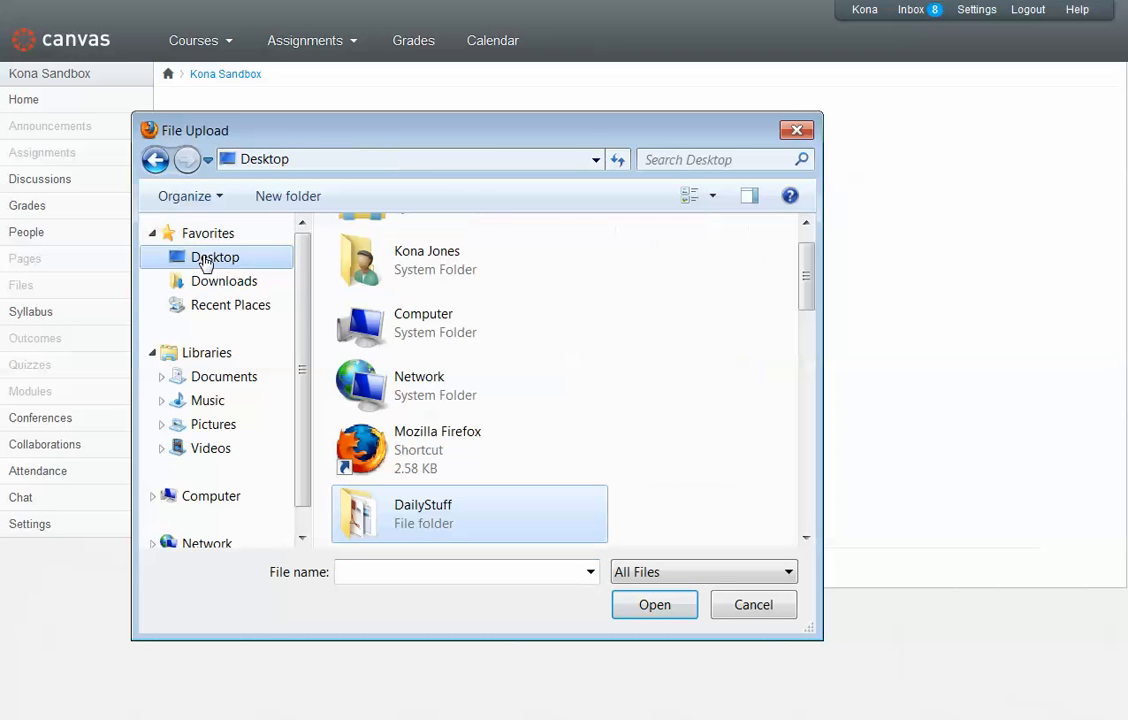
{"action": "left_click_drag", "start_coordinate": [808, 285], "coordinate": [811, 512]}
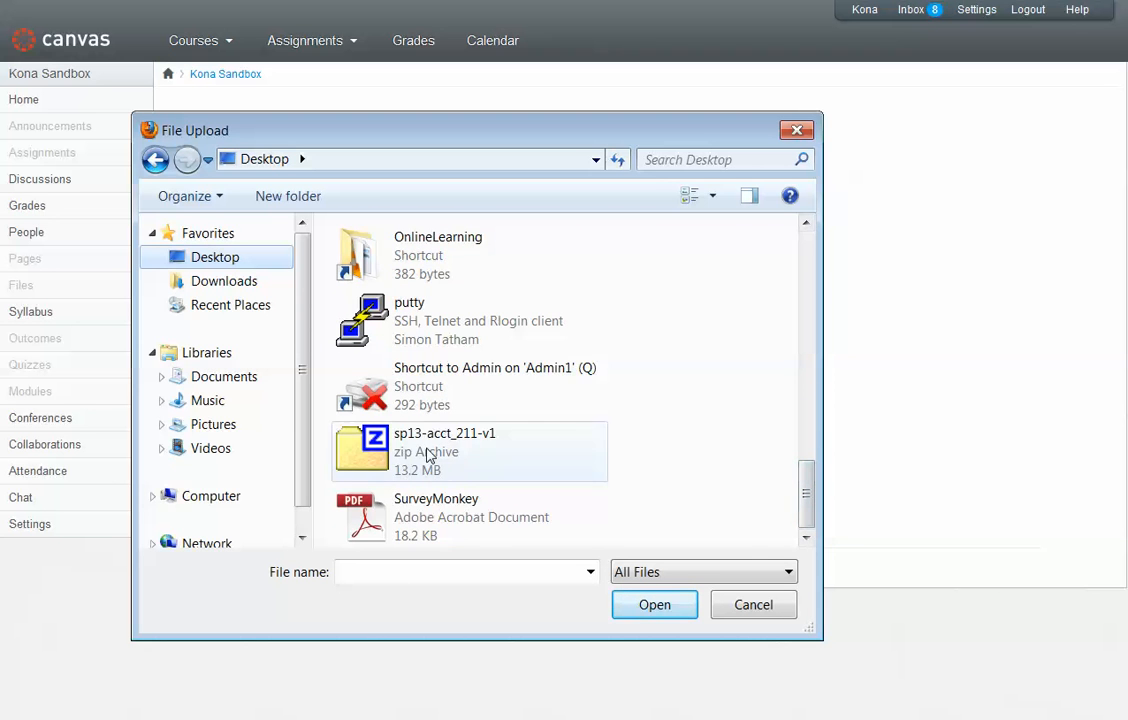
{"action": "left_click", "coordinate": [456, 460]}
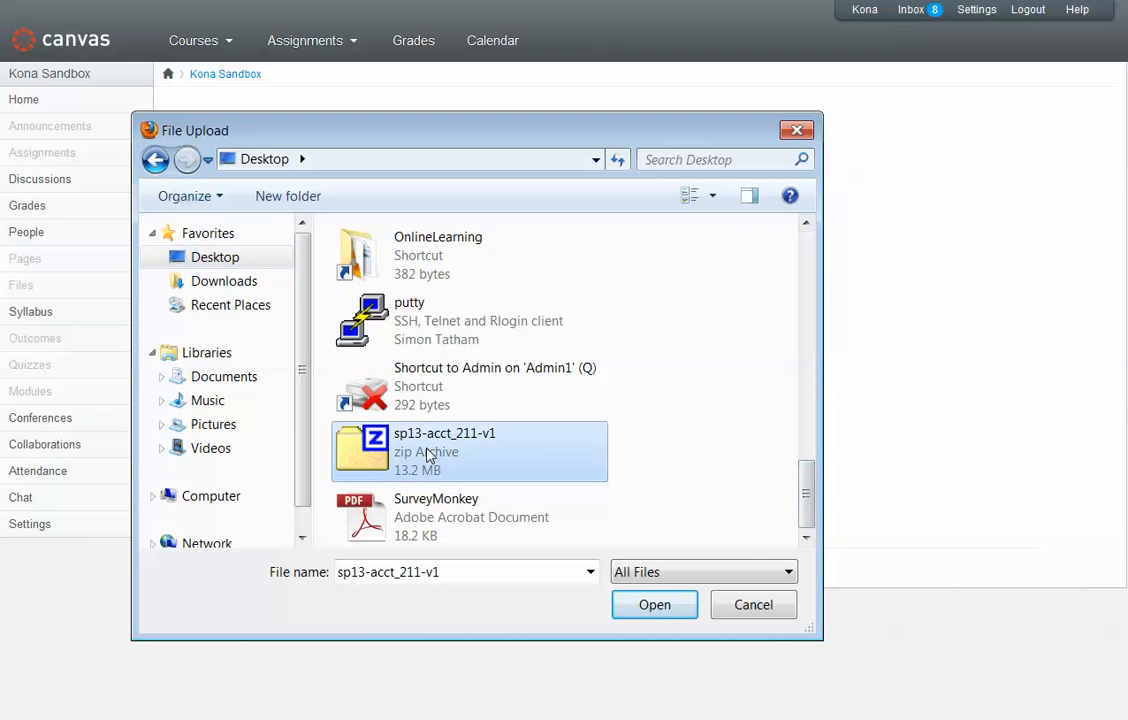
{"action": "left_click", "coordinate": [654, 606]}
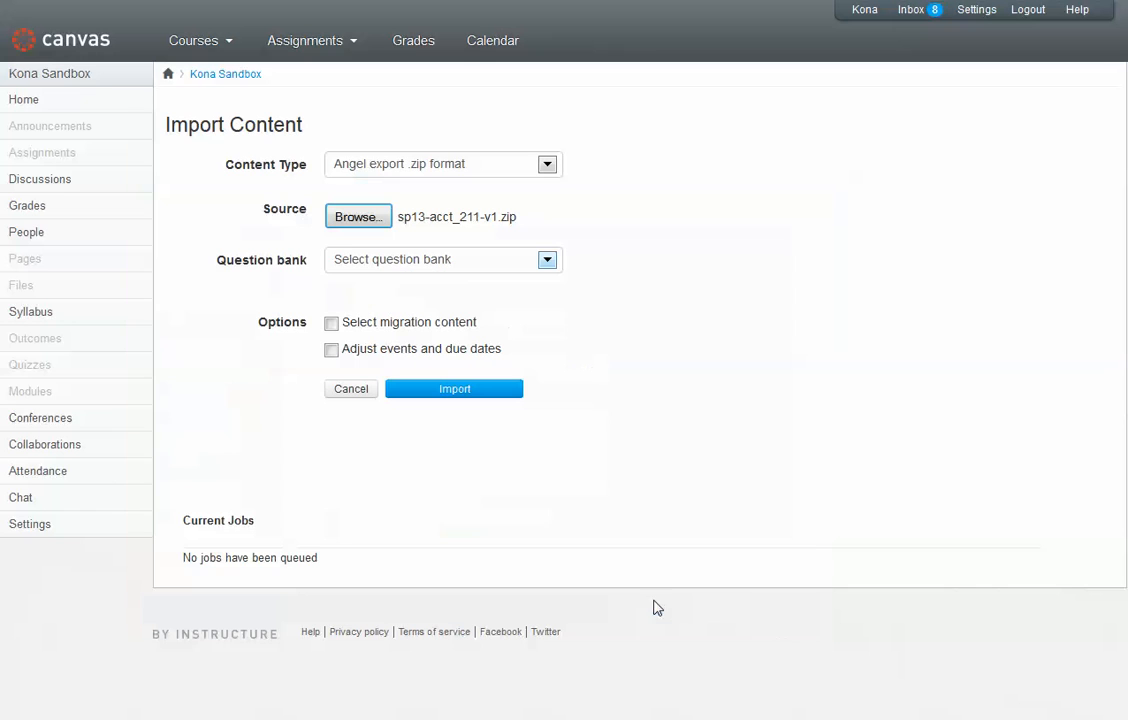
Enable selecting the migration content, leave event and due date adjustment off, and start the import.
{"action": "left_click", "coordinate": [332, 325]}
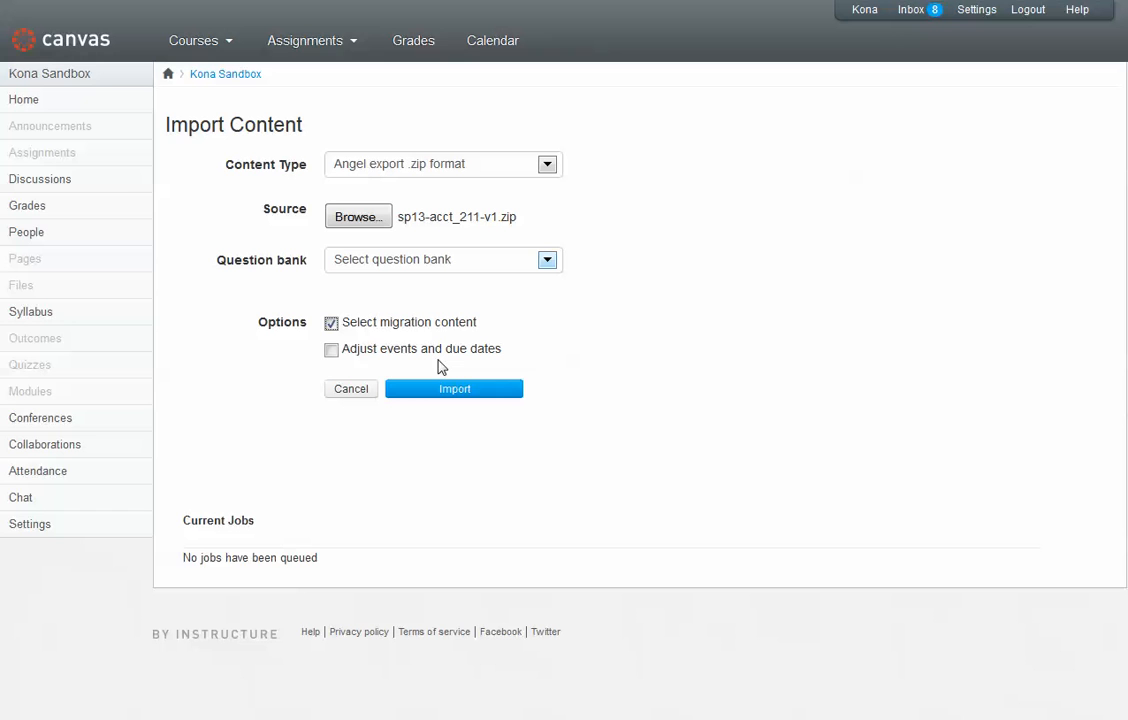
{"action": "left_click", "coordinate": [331, 350]}
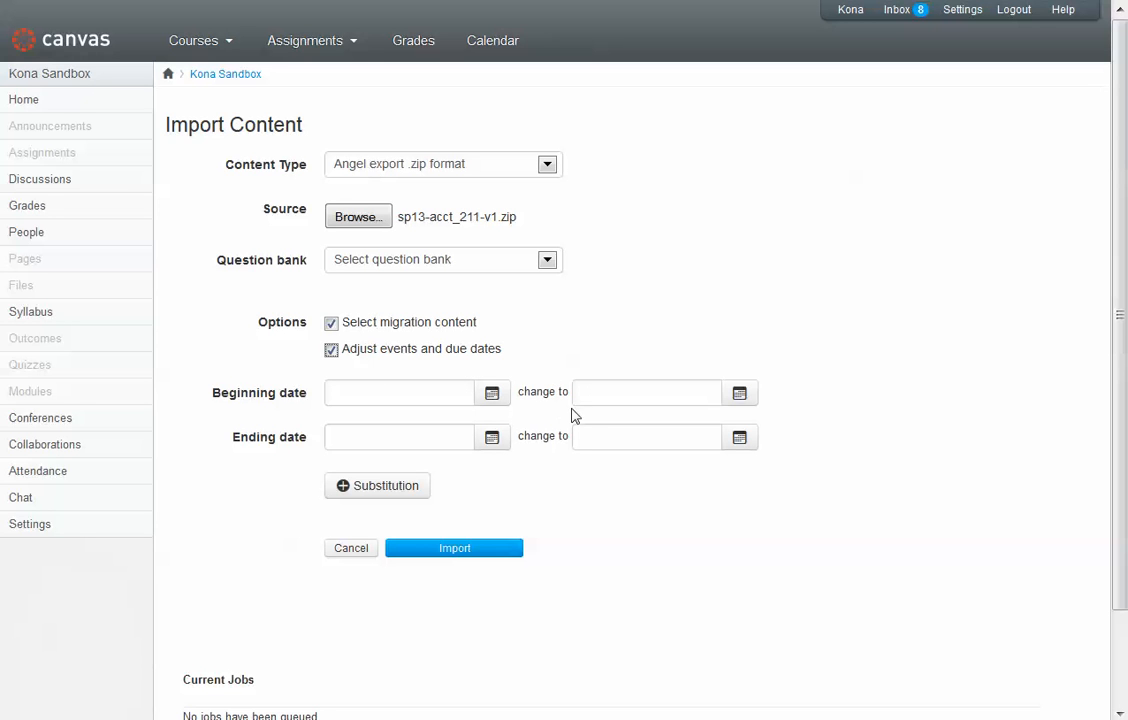
{"action": "left_click", "coordinate": [331, 352]}
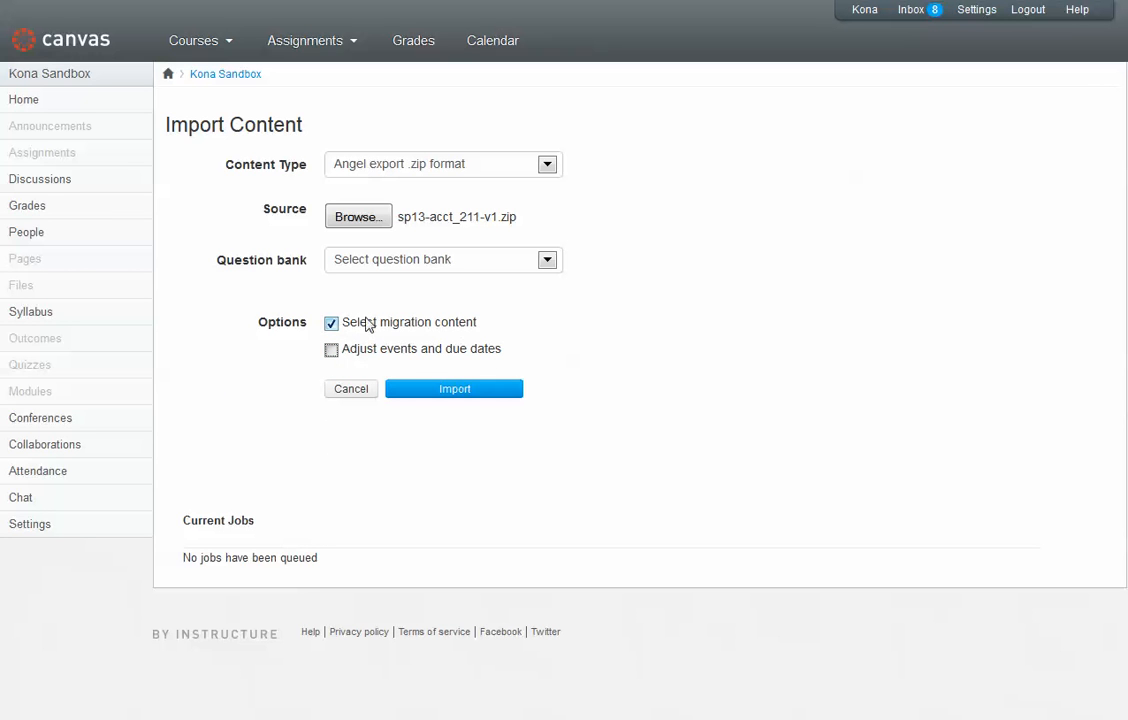
{"action": "left_click", "coordinate": [450, 389]}
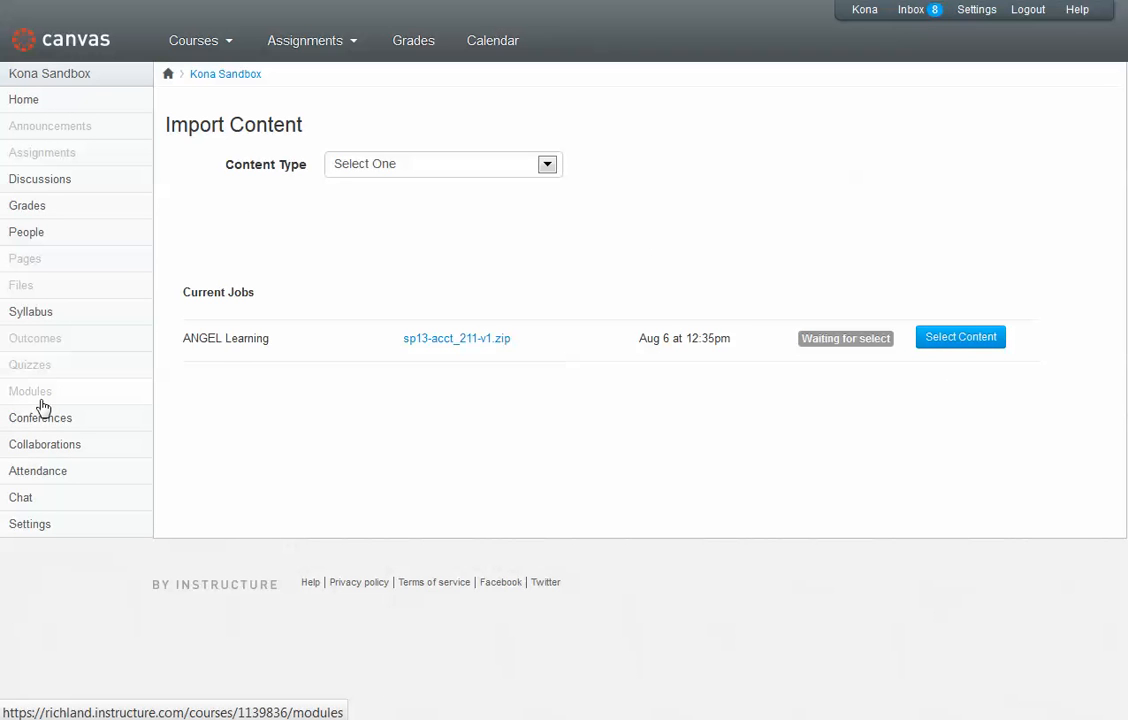
Open the content selection for the ANGEL import job, check the individual modules and keep all modules selected.
{"action": "left_click", "coordinate": [962, 337]}
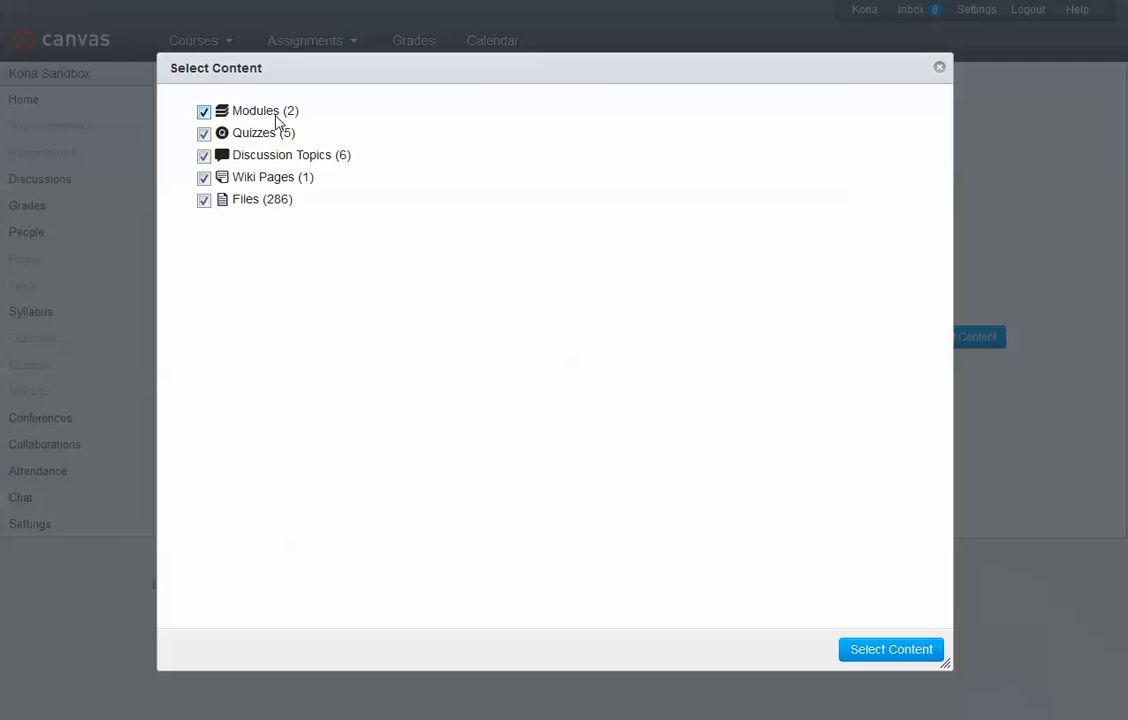
{"action": "left_click", "coordinate": [222, 113]}
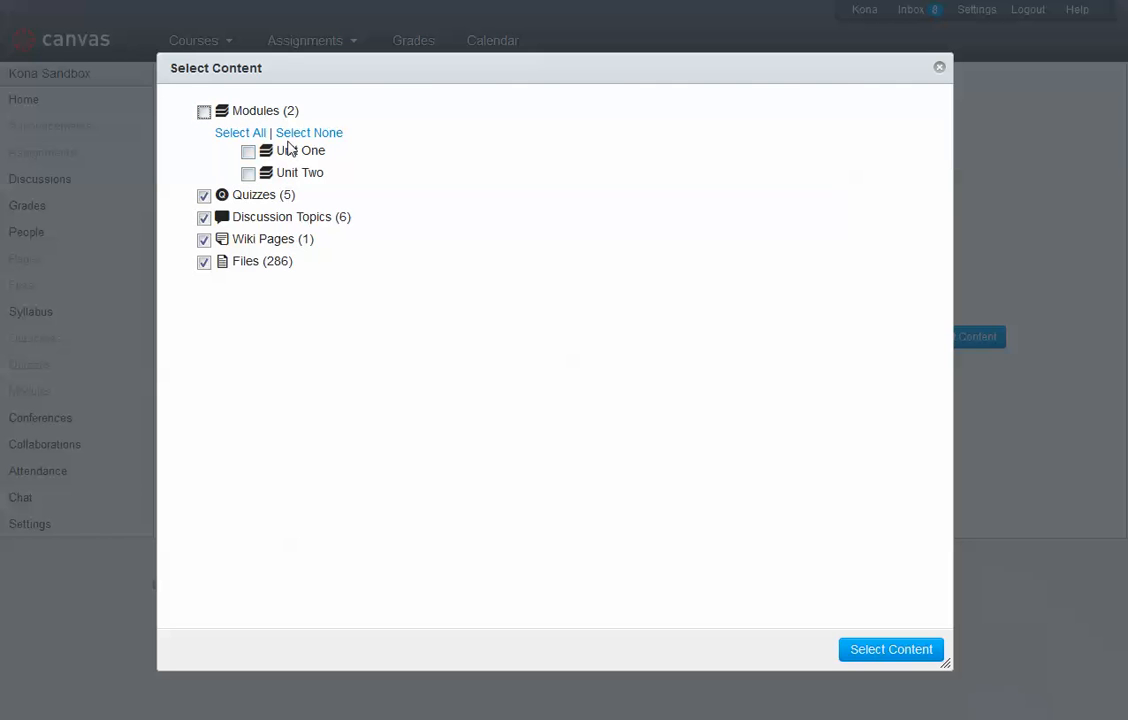
{"action": "left_click", "coordinate": [248, 152]}
{"action": "left_click", "coordinate": [204, 112]}
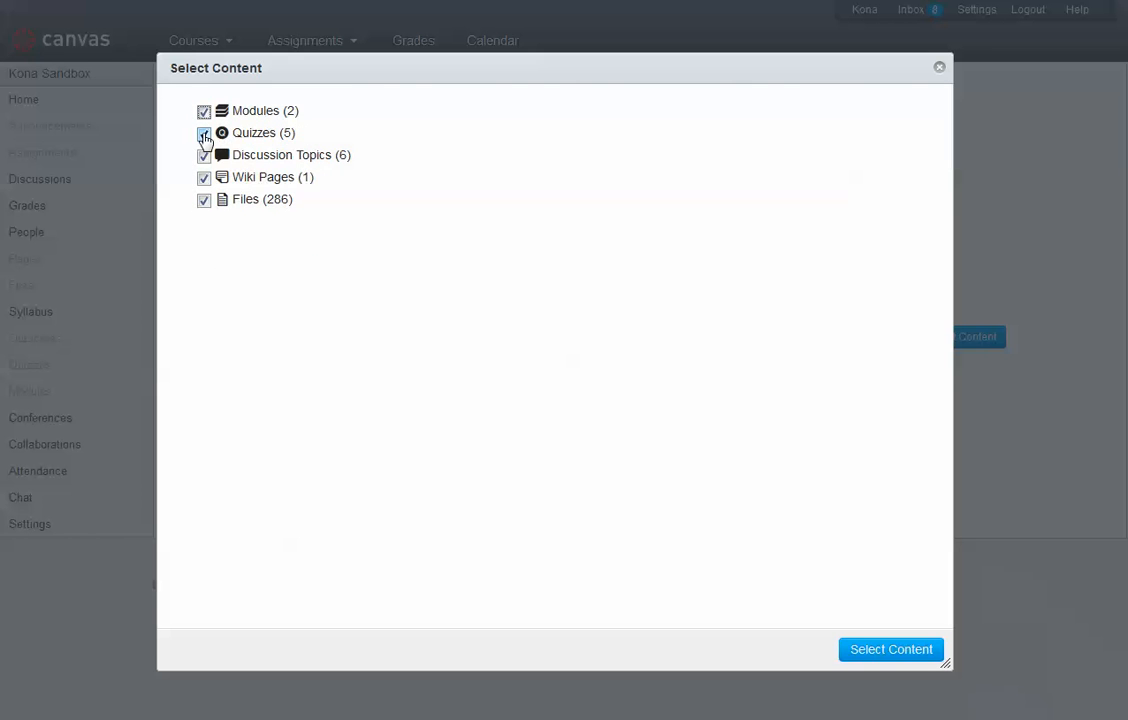
Expand the quizzes, discussion topics and wiki pages, exclude the wiki pages, and reselect all quizzes and discussion topics.
{"action": "left_click", "coordinate": [204, 134]}
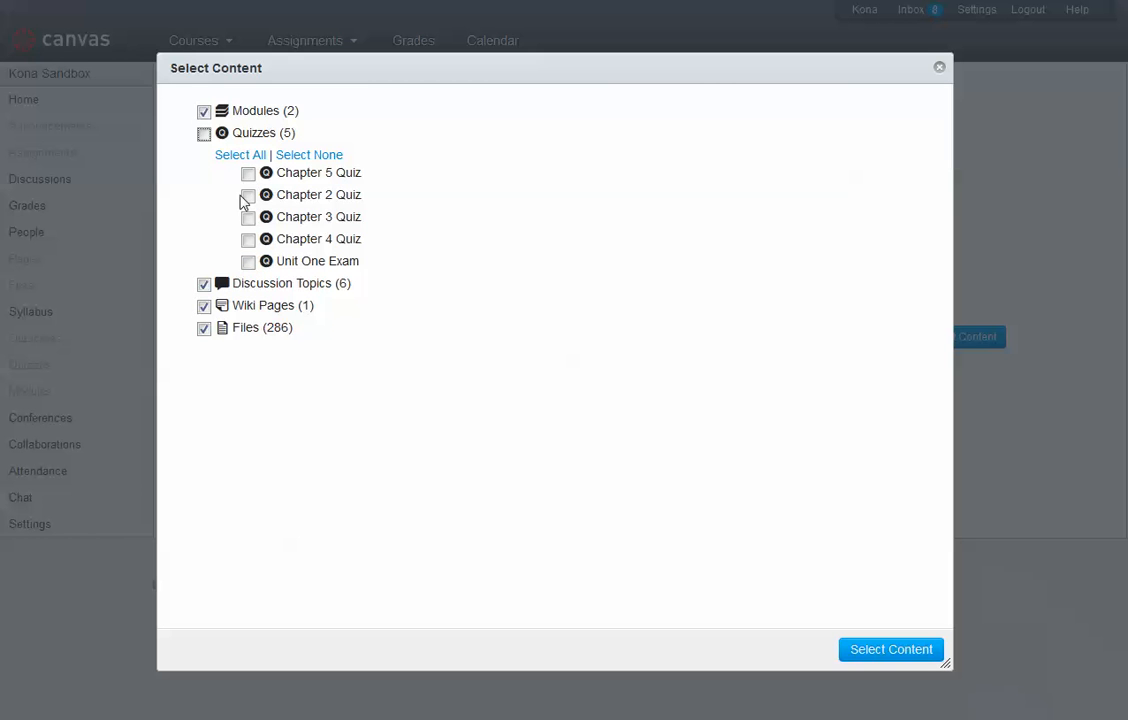
{"action": "left_click", "coordinate": [206, 285]}
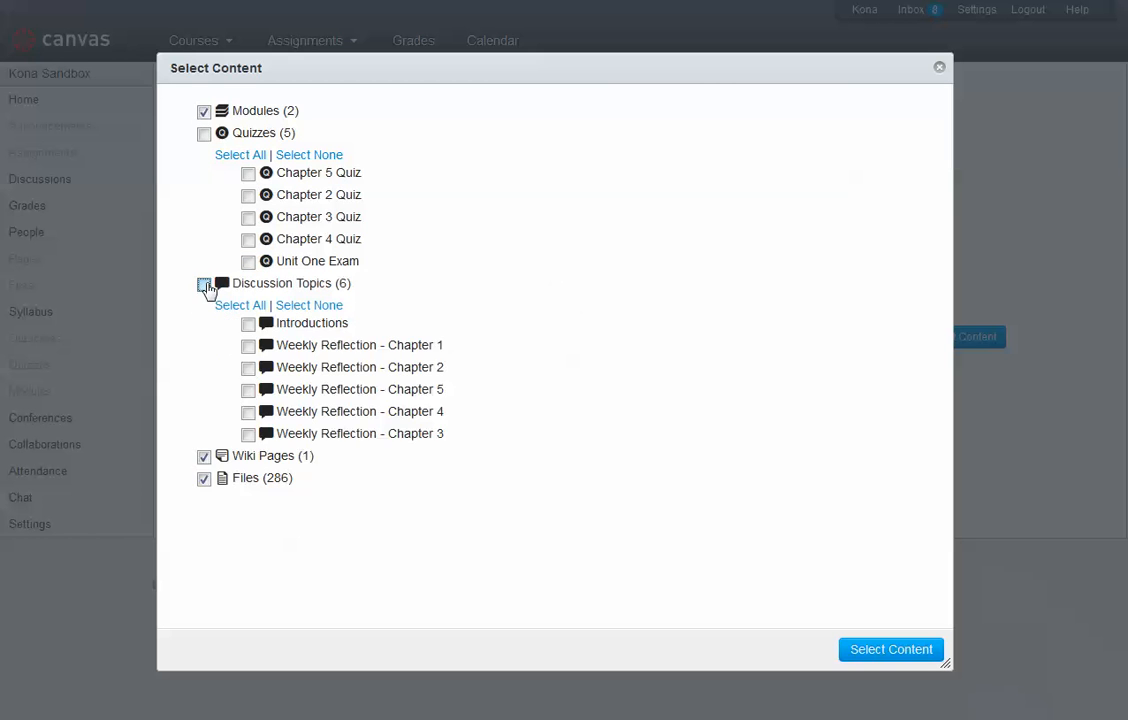
{"action": "left_click", "coordinate": [204, 456]}
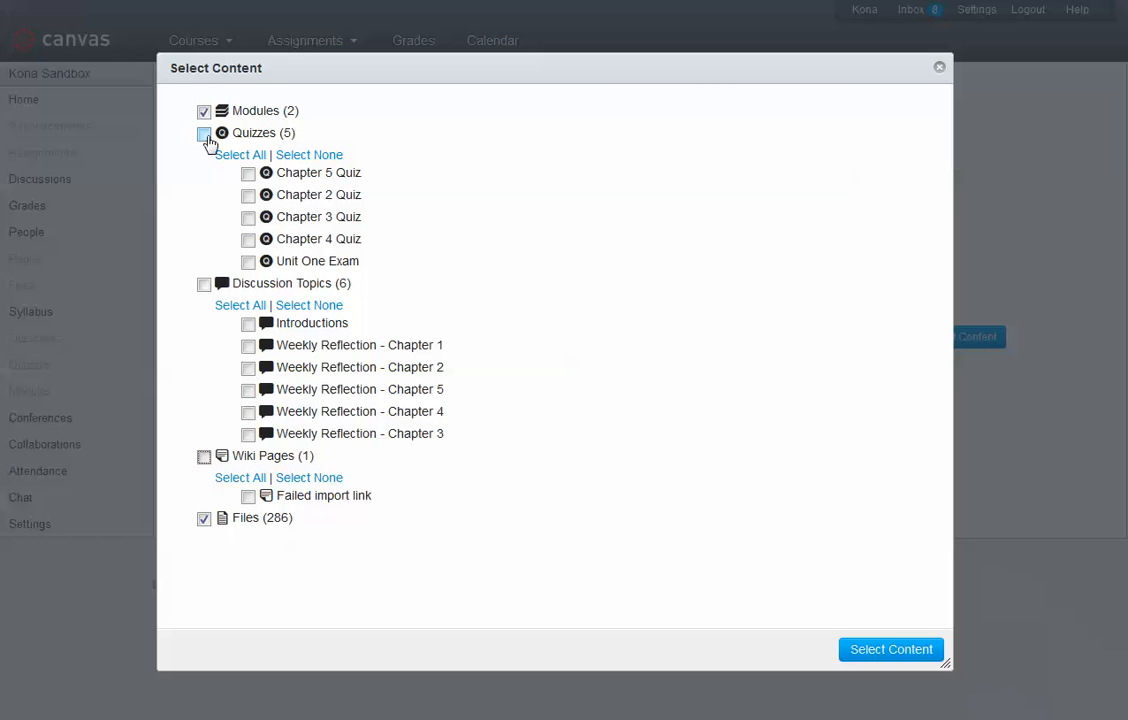
{"action": "left_click", "coordinate": [204, 133]}
{"action": "left_click", "coordinate": [204, 156]}
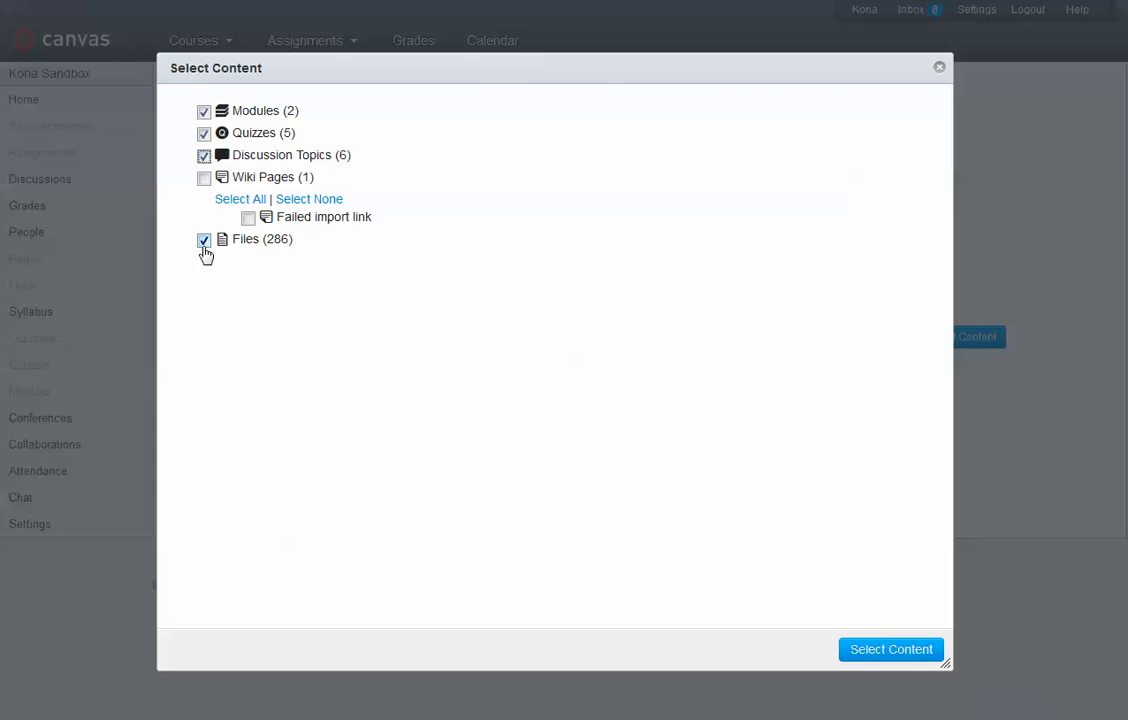
Look through the individual files, reselect all of them and submit the content selection for import.
{"action": "left_click", "coordinate": [204, 240]}
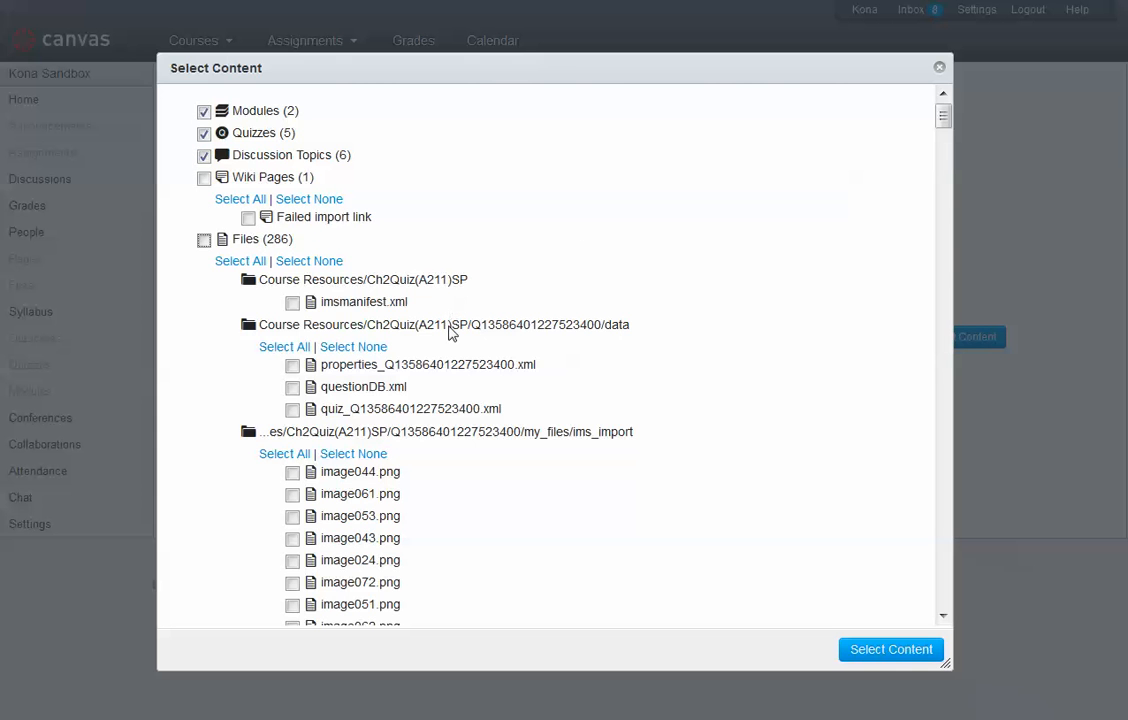
{"action": "scroll", "coordinate": [415, 346], "scroll_direction": "down", "scroll_amount": 2}
{"action": "scroll", "coordinate": [415, 346], "scroll_direction": "down", "scroll_amount": 5}
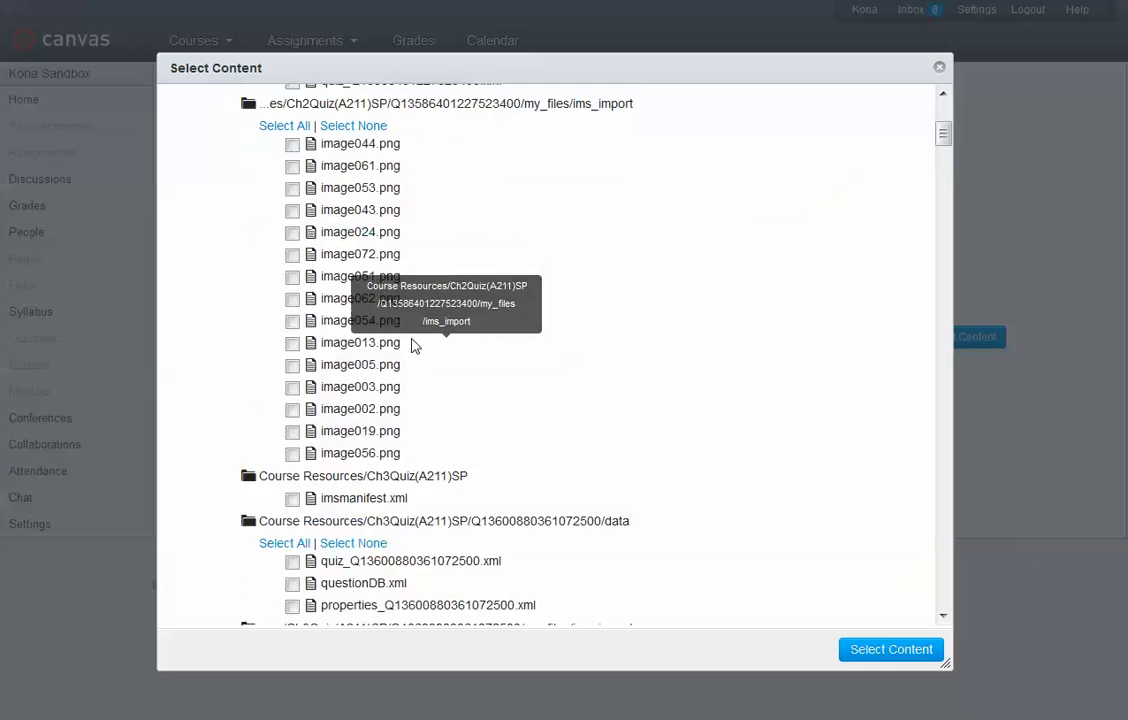
{"action": "scroll", "coordinate": [415, 346], "scroll_direction": "down", "scroll_amount": 5}
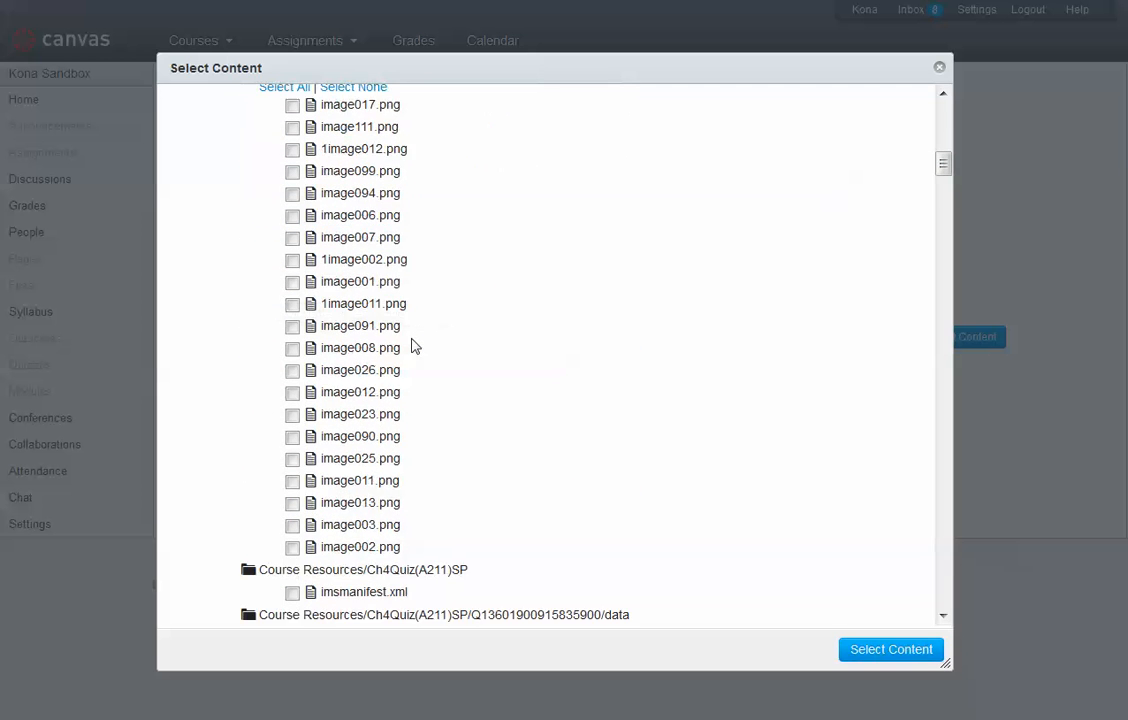
{"action": "scroll", "coordinate": [415, 346], "scroll_direction": "down", "scroll_amount": 8}
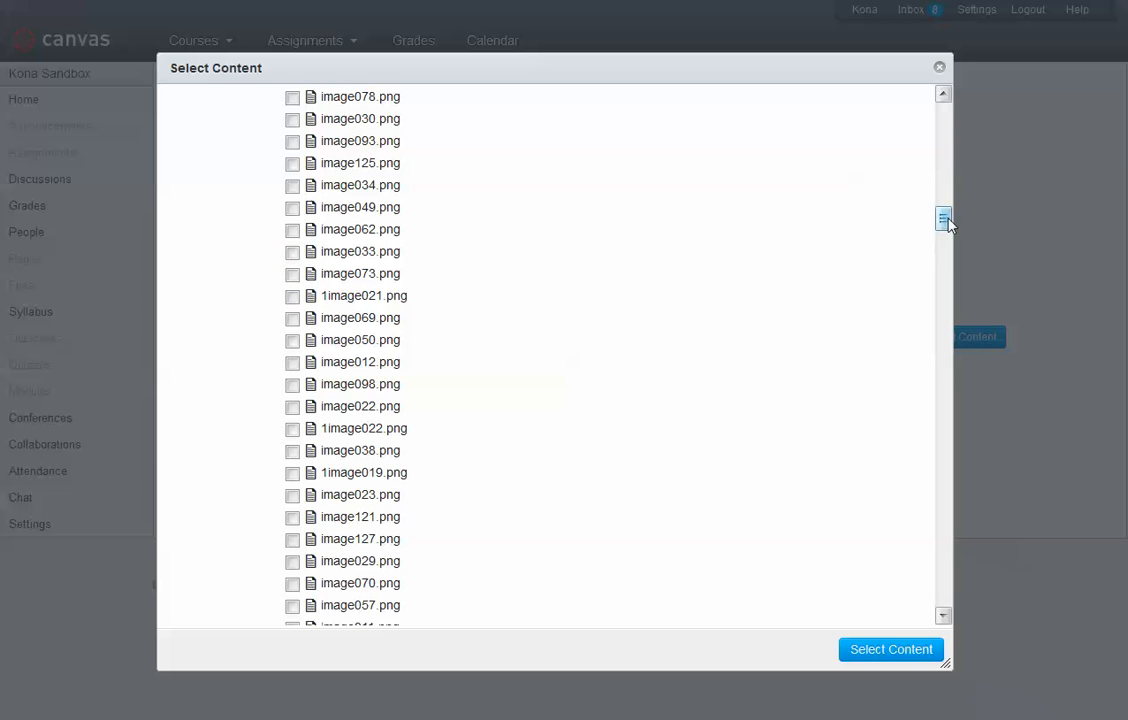
{"action": "left_click_drag", "start_coordinate": [946, 220], "coordinate": [948, 118]}
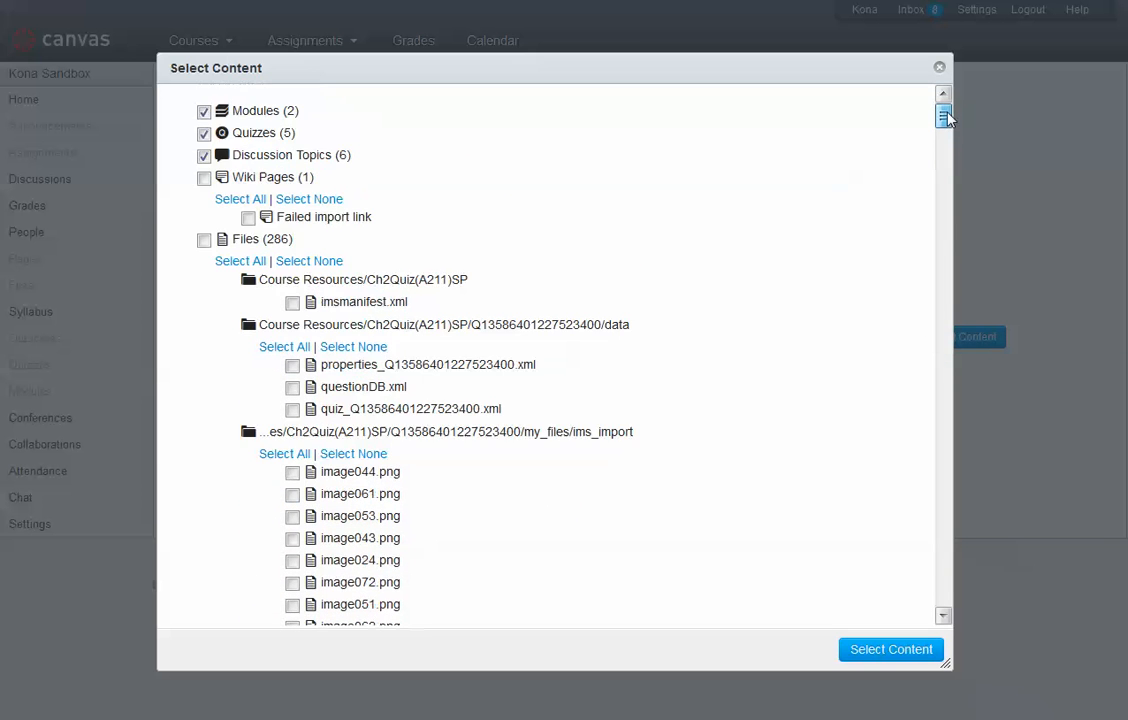
{"action": "left_click", "coordinate": [204, 241]}
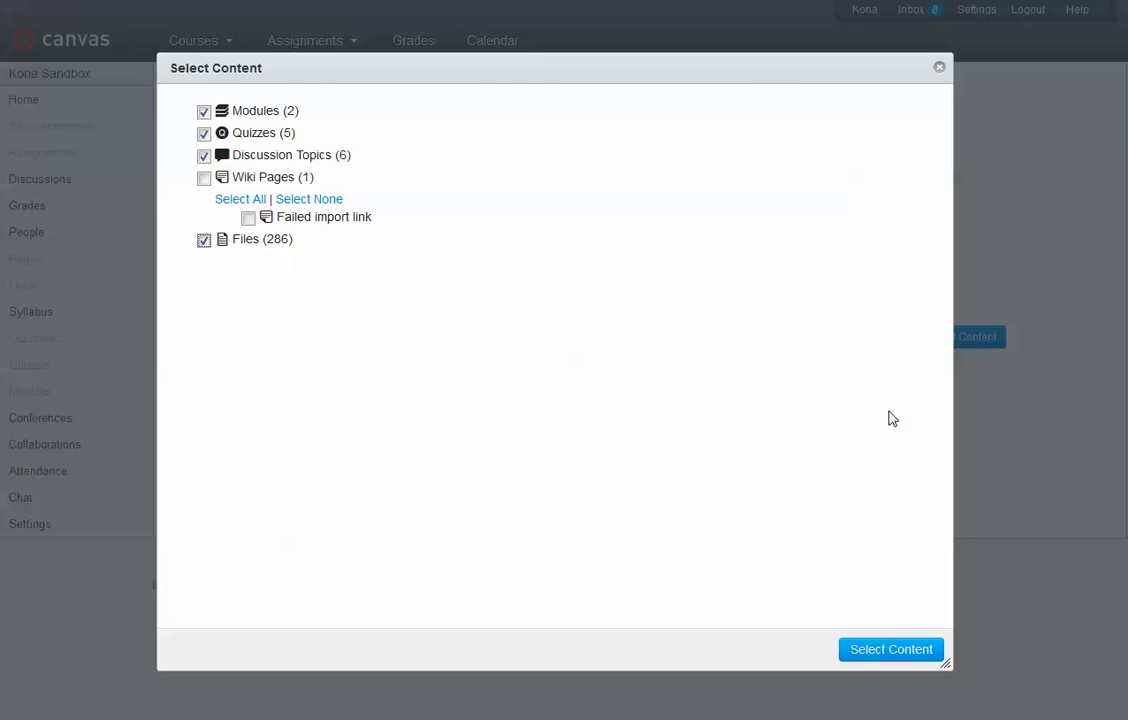
{"action": "left_click", "coordinate": [892, 650]}
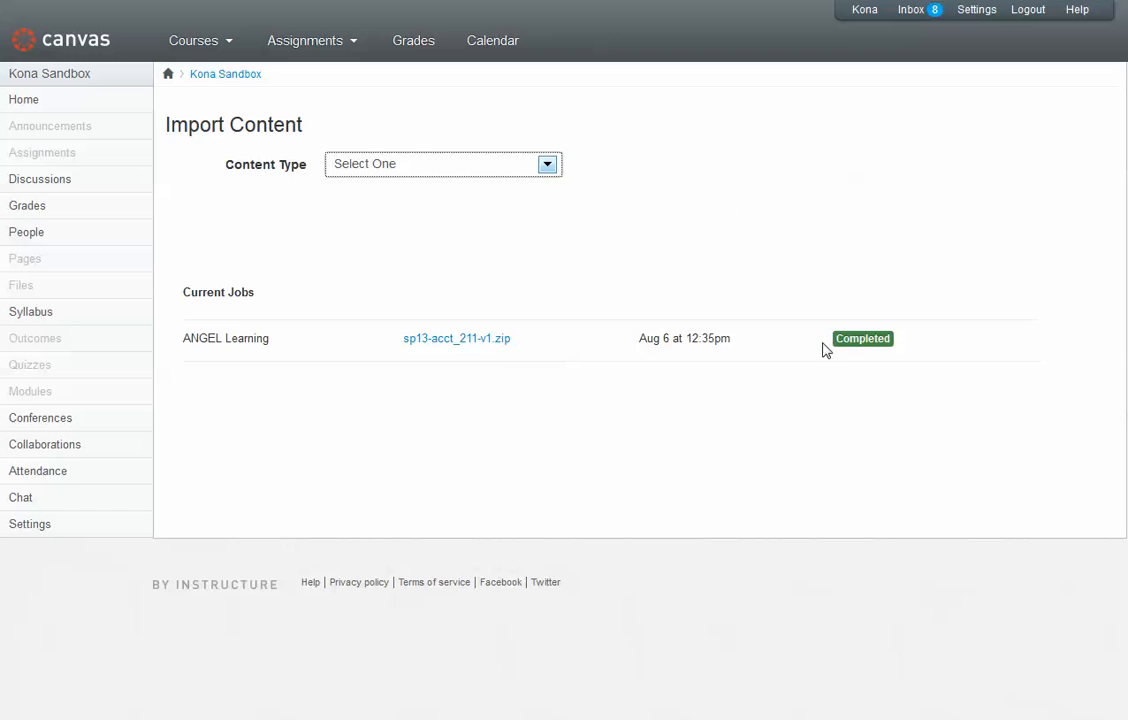
View the help options for reporting a problem and close them.
{"action": "left_click", "coordinate": [1077, 12]}
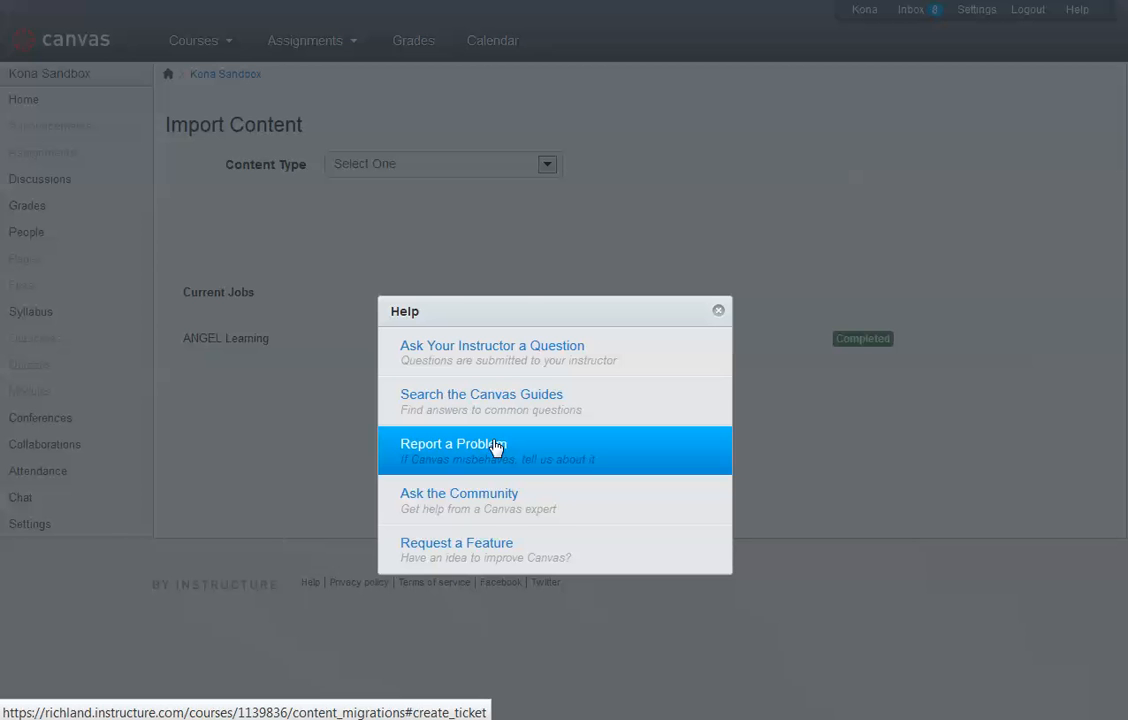
{"action": "left_click", "coordinate": [718, 310]}
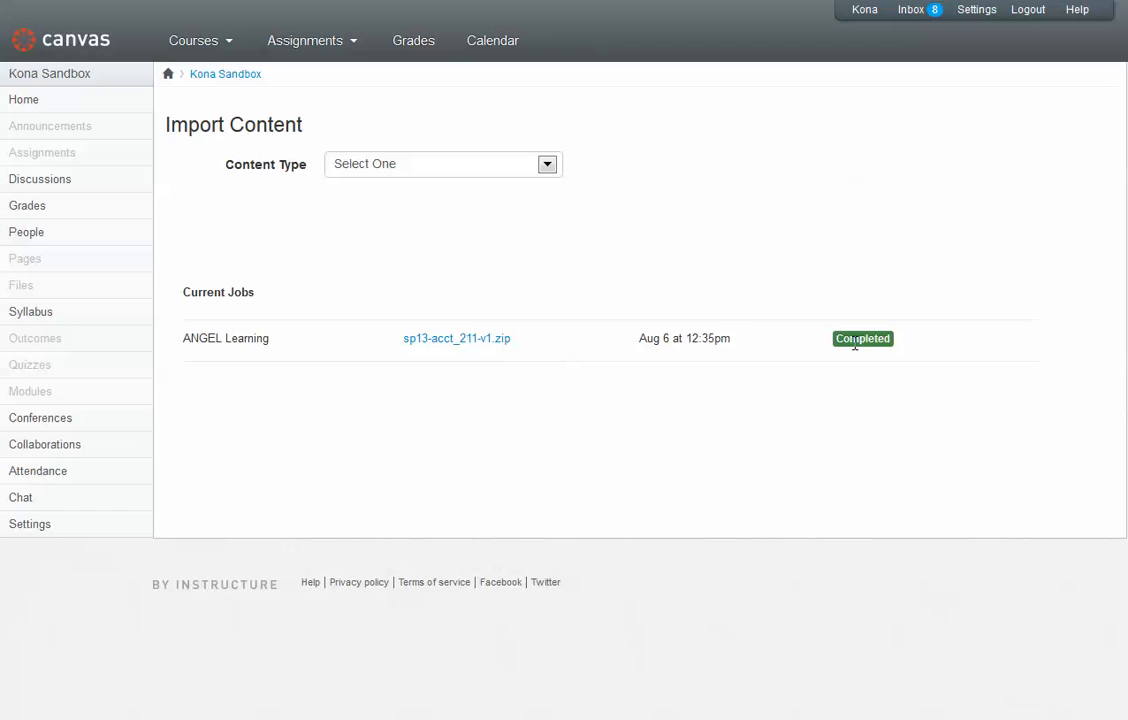
Return to the course home page, open the course modules and examine the imported items.
{"action": "left_click", "coordinate": [39, 103]}
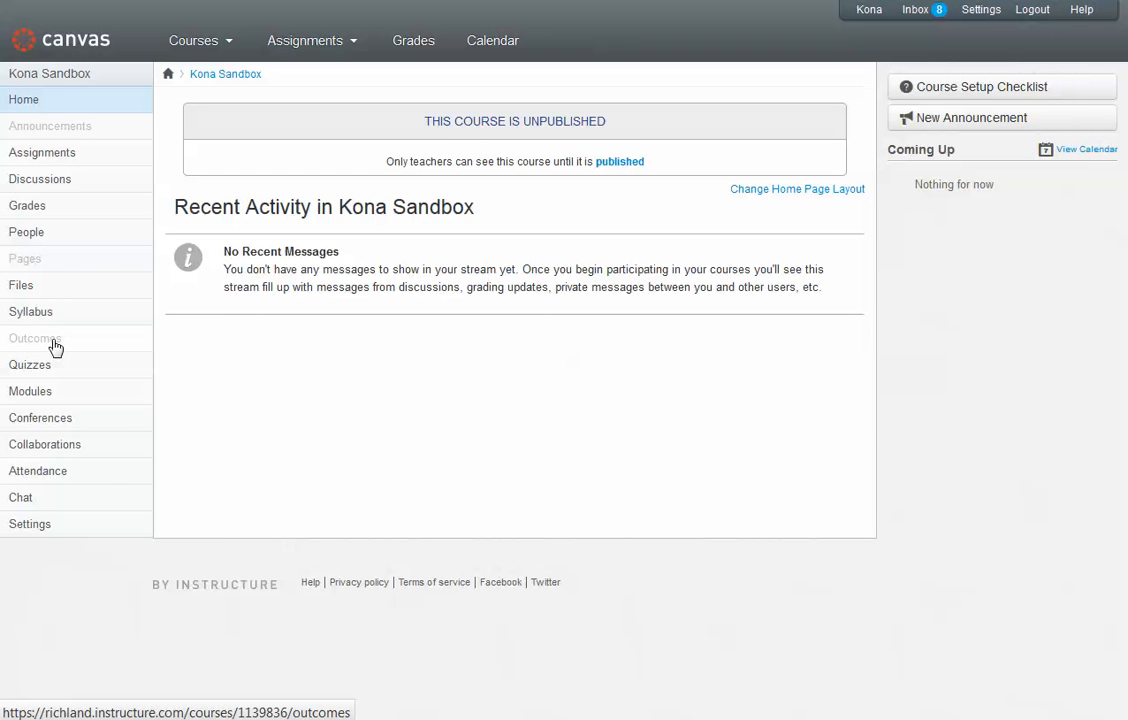
{"action": "left_click", "coordinate": [62, 395]}
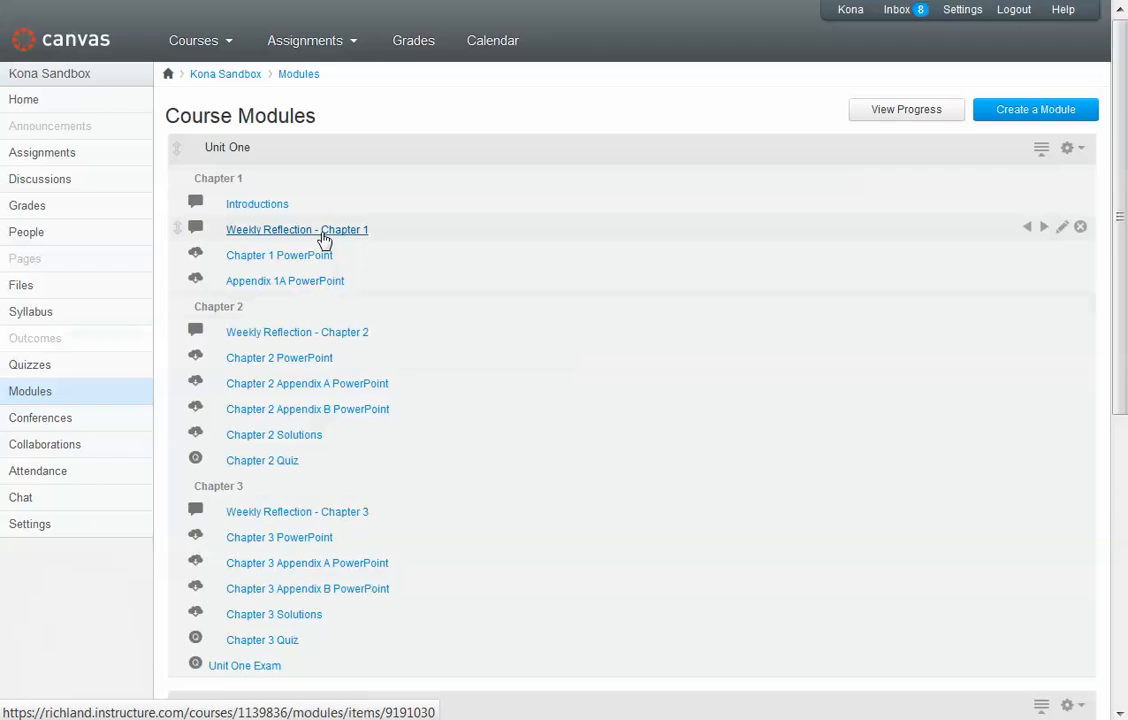
{"action": "scroll", "coordinate": [322, 242], "scroll_direction": "down", "scroll_amount": 4}
{"action": "scroll", "coordinate": [322, 240], "scroll_direction": "up", "scroll_amount": 4}
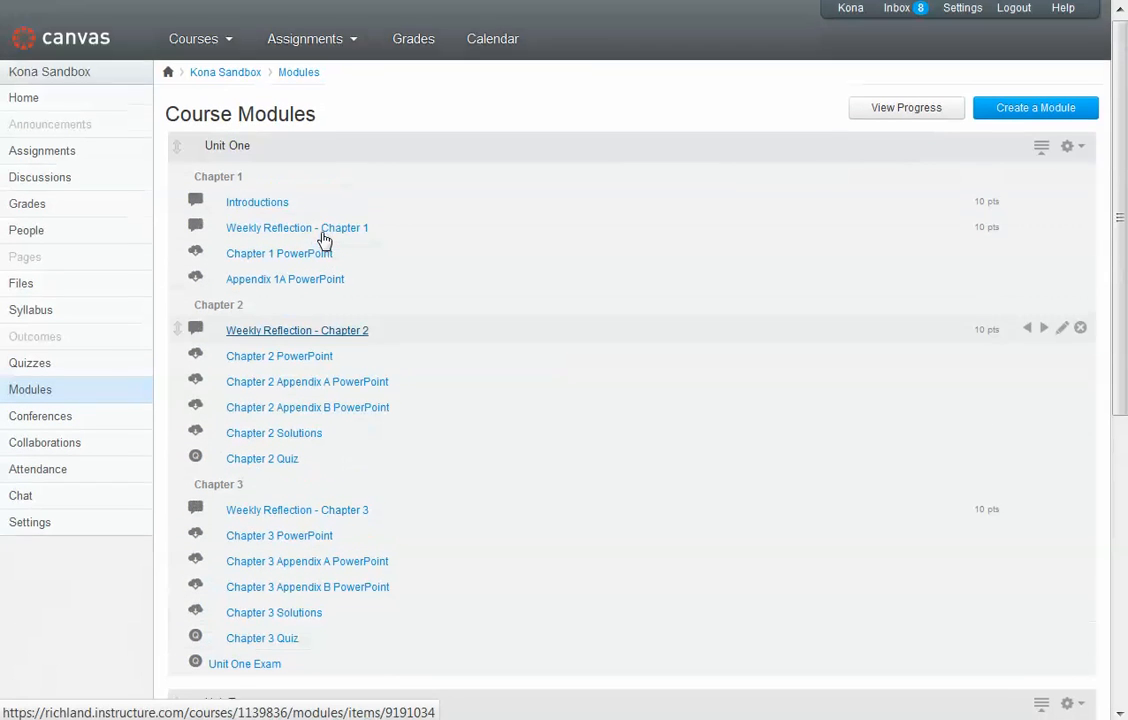